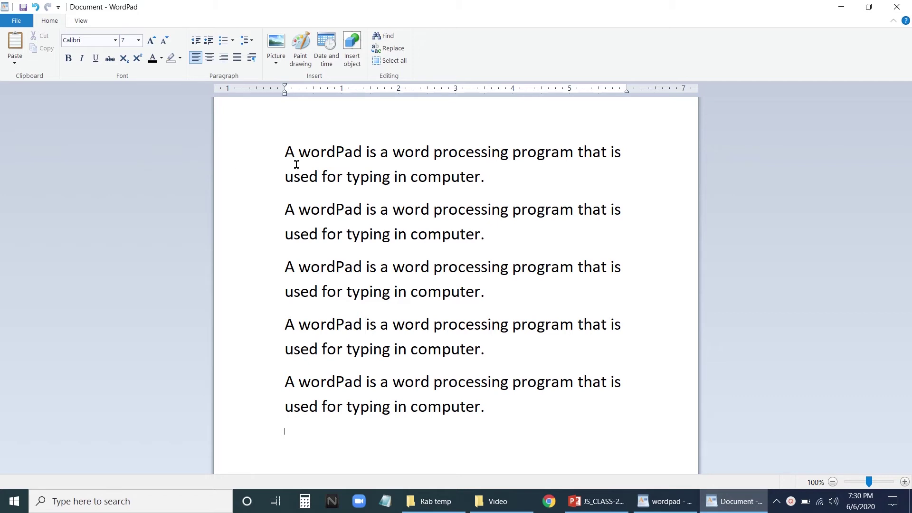
- Make the first paragraph of the document bold
left_click_drag(286, 147, 497, 175)
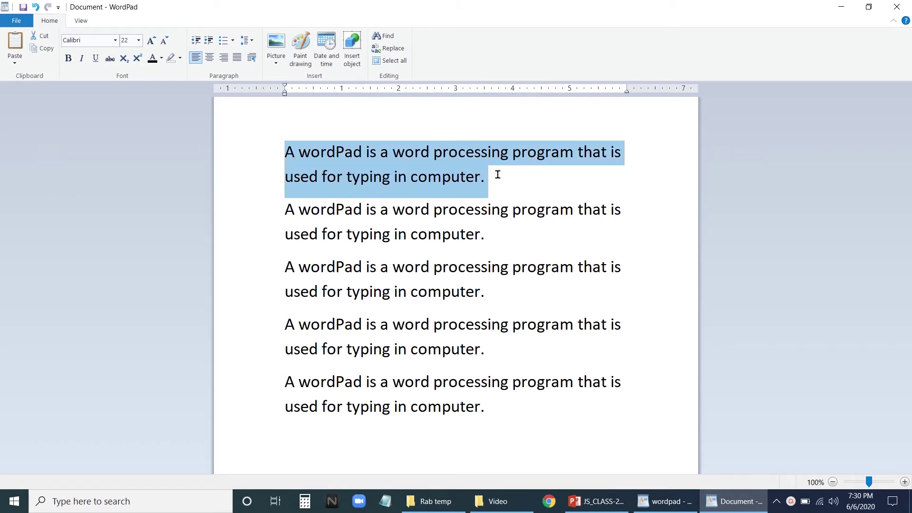
left_click(67, 59)
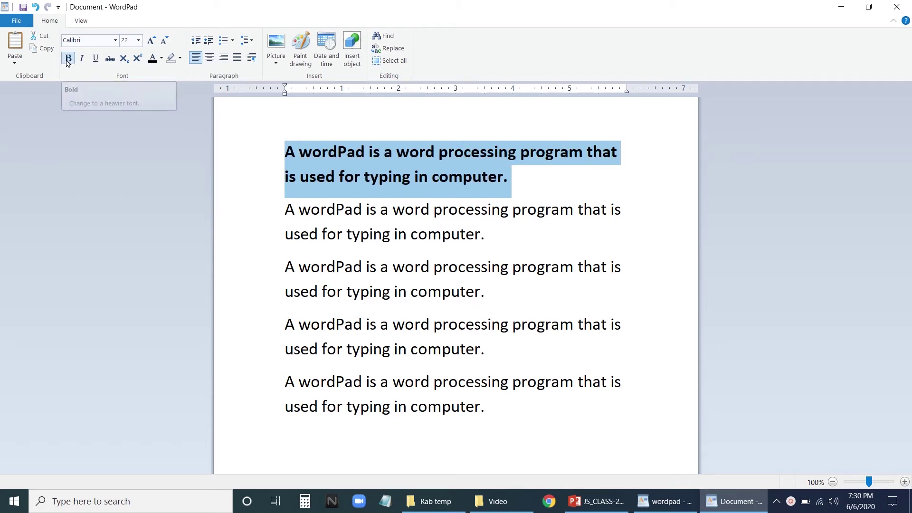
left_click(541, 185)
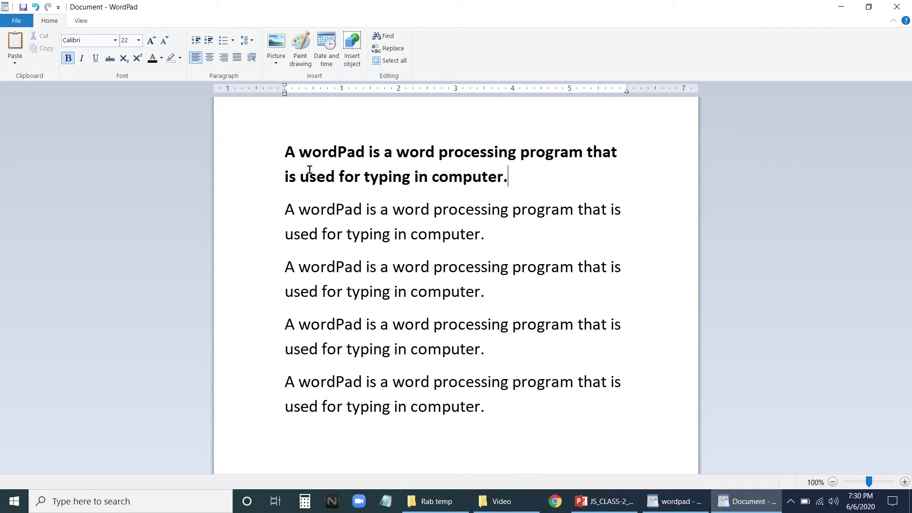
- Try bold formatting on the second paragraph and undo it
left_click_drag(283, 209, 496, 239)
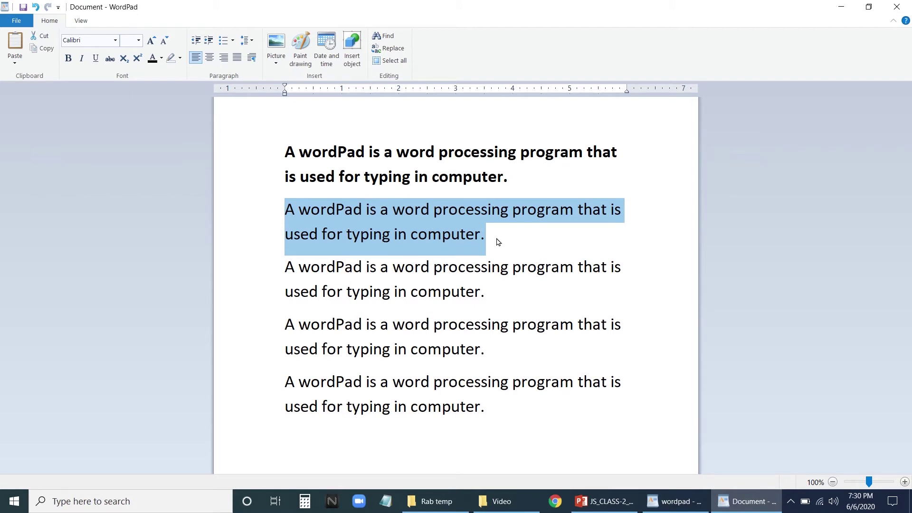
key("ctrl+b")
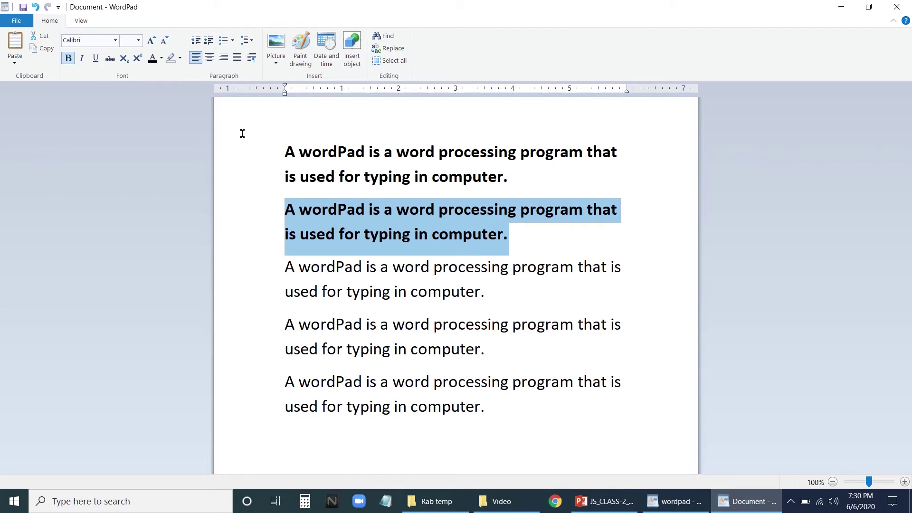
left_click(36, 8)
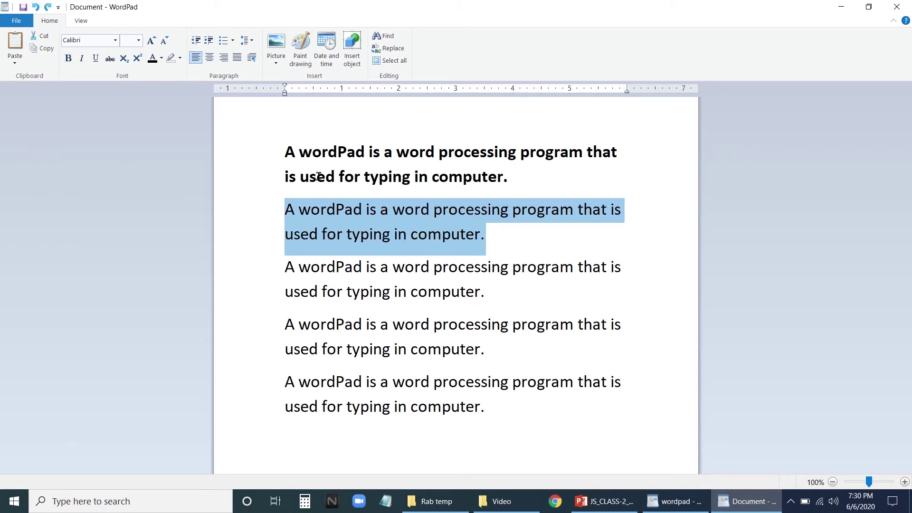
left_click(521, 183)
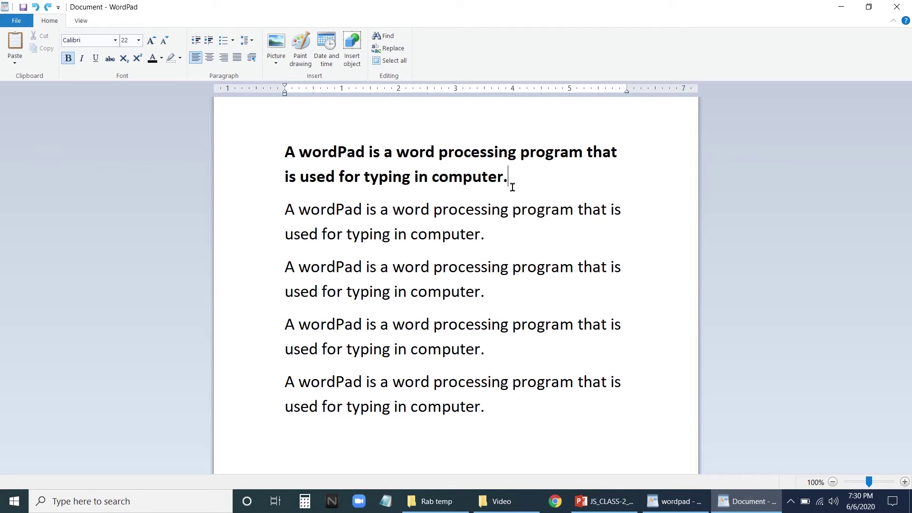
- Italicize the second paragraph, directly below the bold one
left_click(285, 207)
left_click_drag(285, 207, 488, 232)
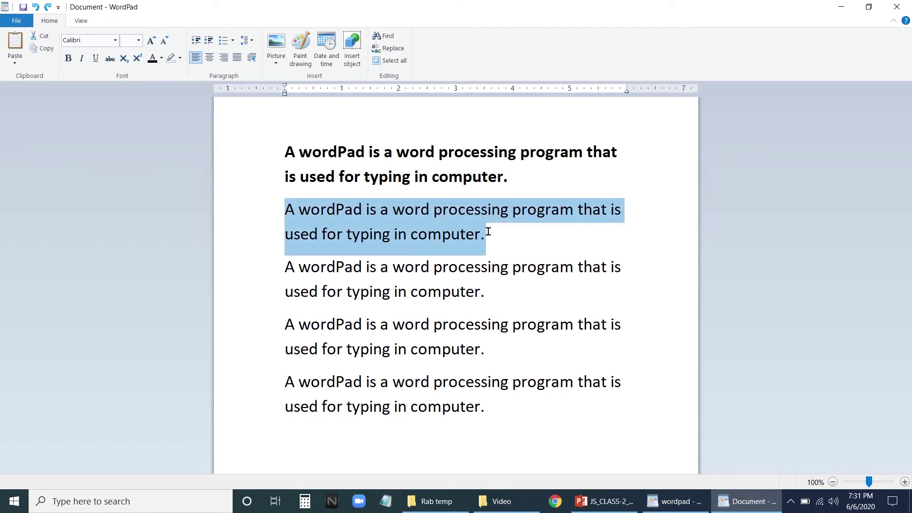
left_click(81, 59)
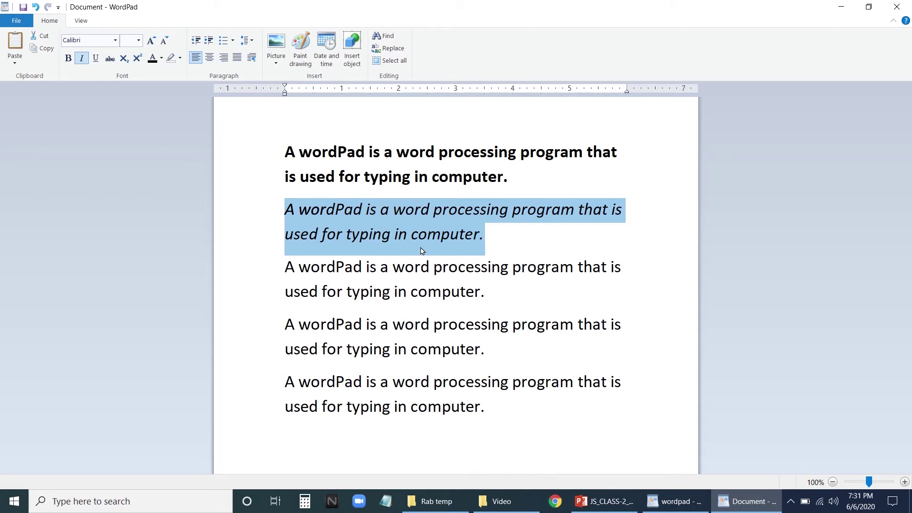
left_click(511, 237)
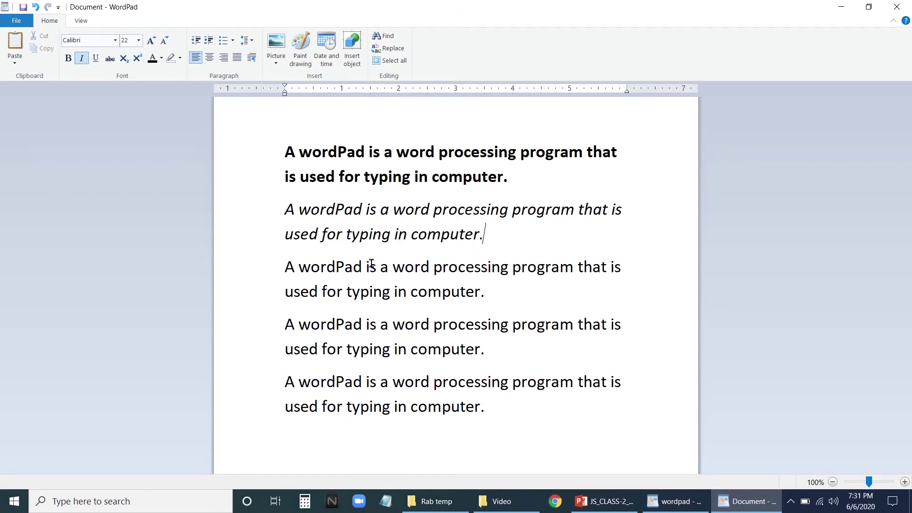
- Underline the whole third paragraph
left_click_drag(289, 265, 489, 295)
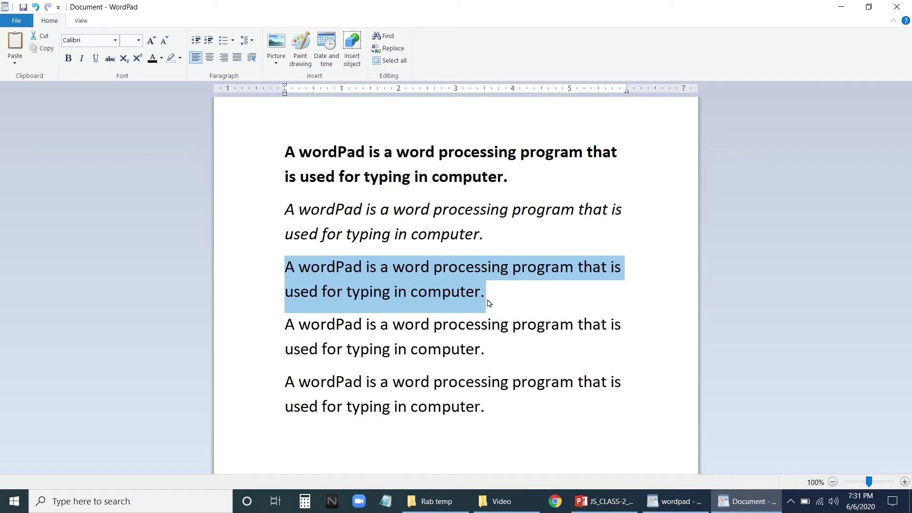
left_click(96, 59)
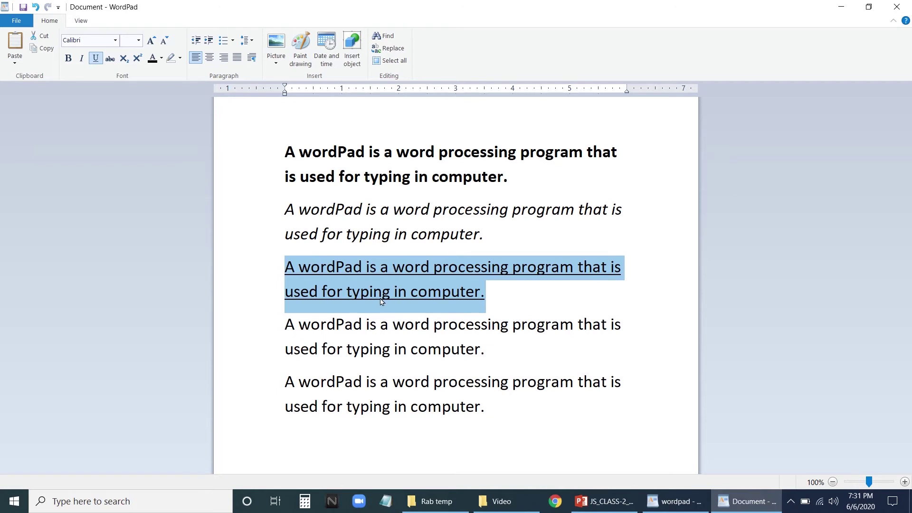
left_click(503, 300)
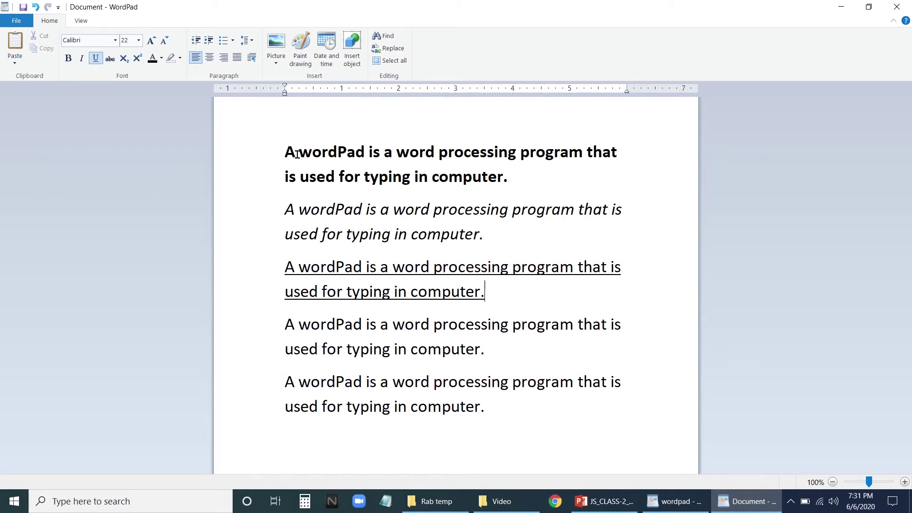
- Select the first, second and third paragraphs one after another to review the formatting applied to each
left_click_drag(284, 152, 541, 181)
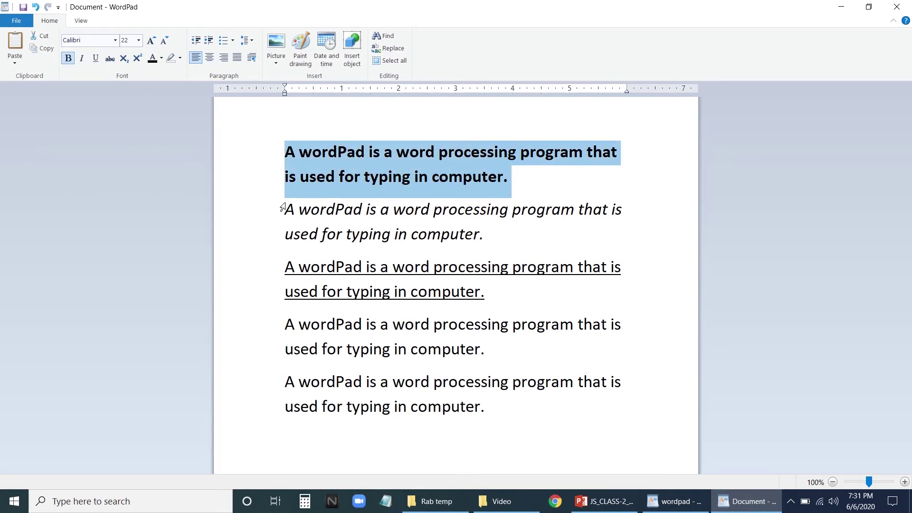
left_click_drag(279, 208, 487, 234)
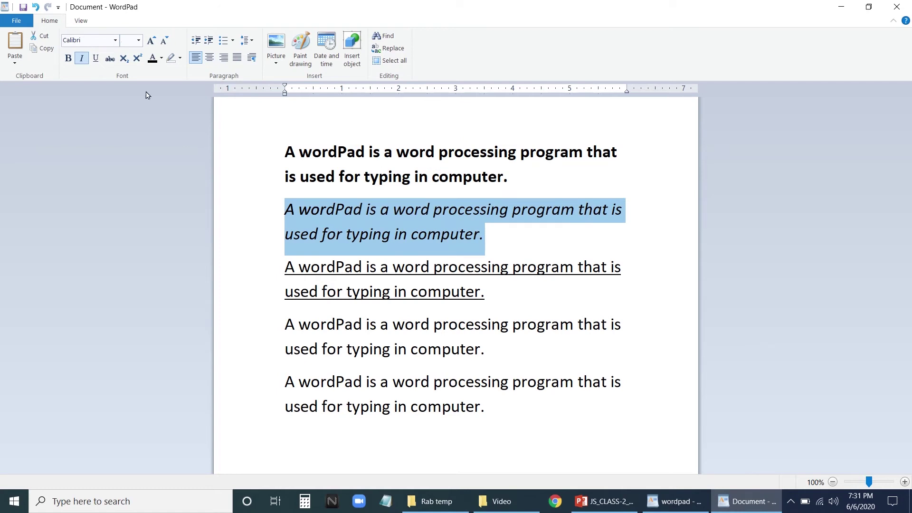
left_click(287, 265)
left_click_drag(286, 265, 486, 302)
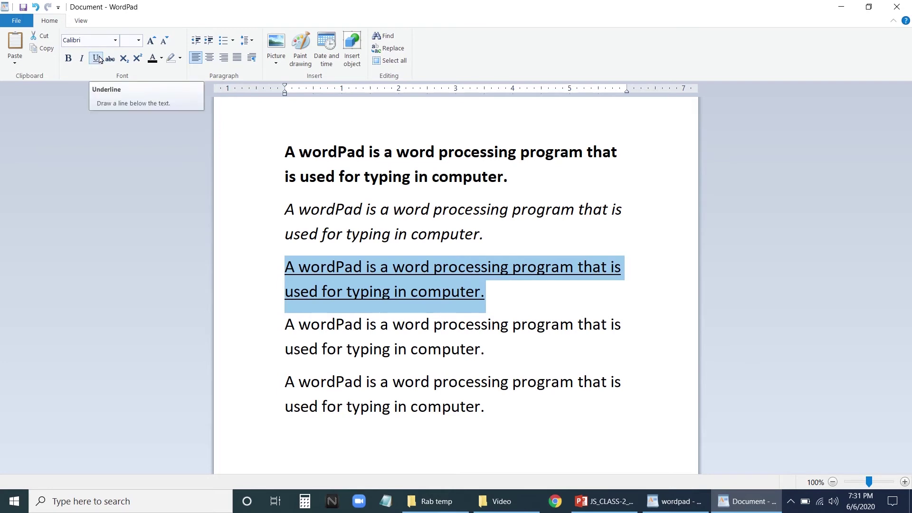
left_click(655, 302)
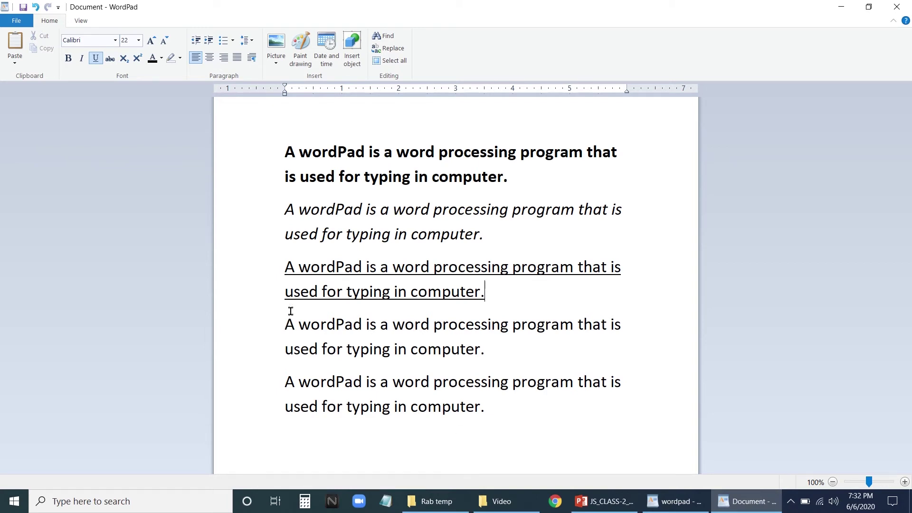
- Try the Bernard MT Condensed and Berlin Sans FB Demi fonts on the fourth paragraph
left_click_drag(286, 324, 491, 349)
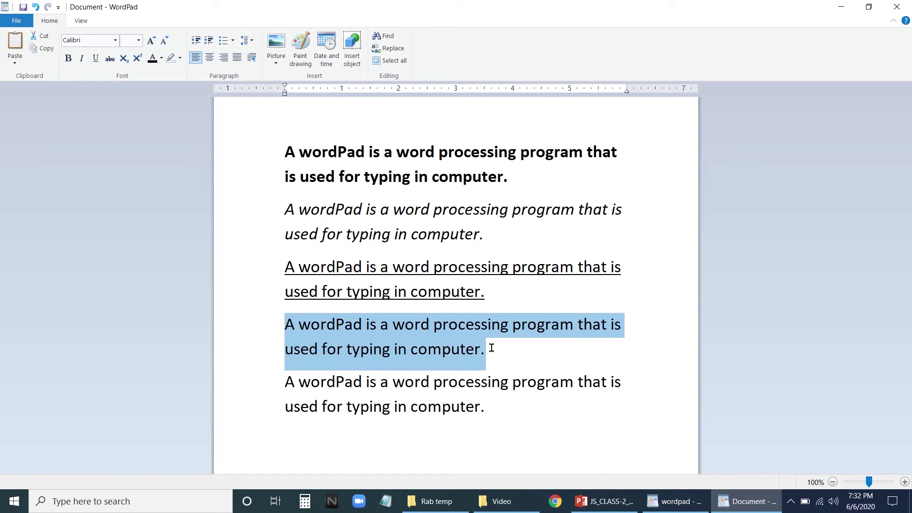
left_click(115, 41)
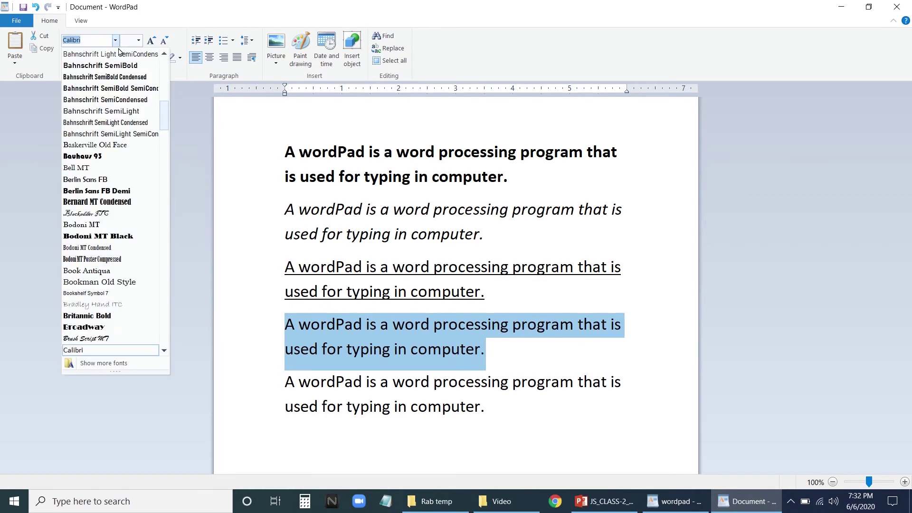
left_click(107, 204)
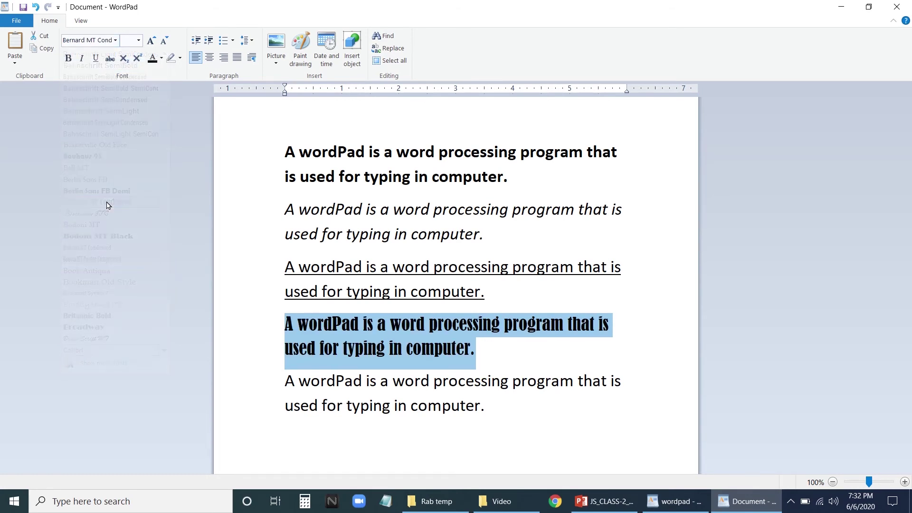
left_click(117, 42)
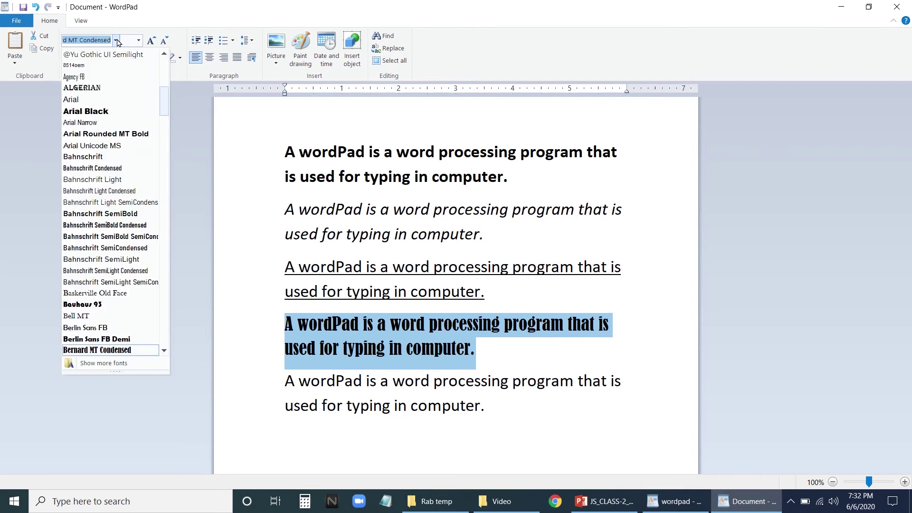
left_click(97, 339)
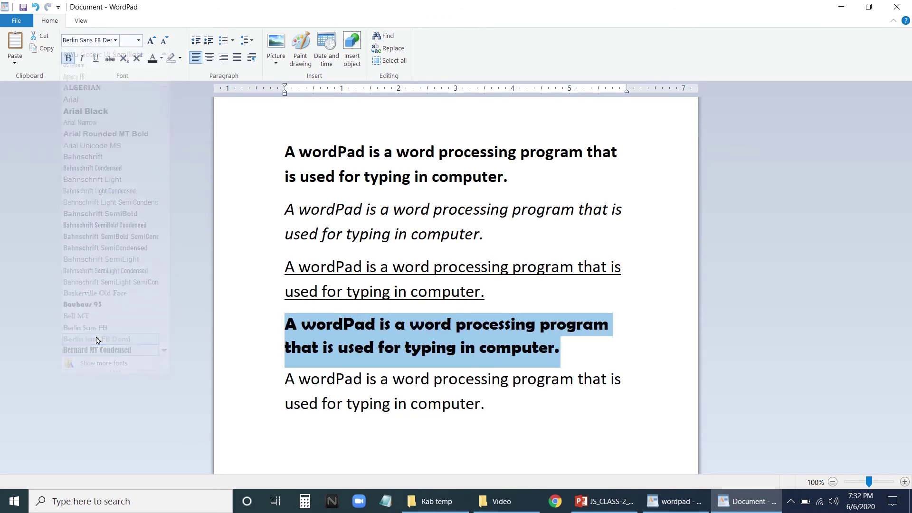
- Change the fourth paragraph's font to Cooper Black
left_click(117, 42)
scroll(120, 192, "down", 9)
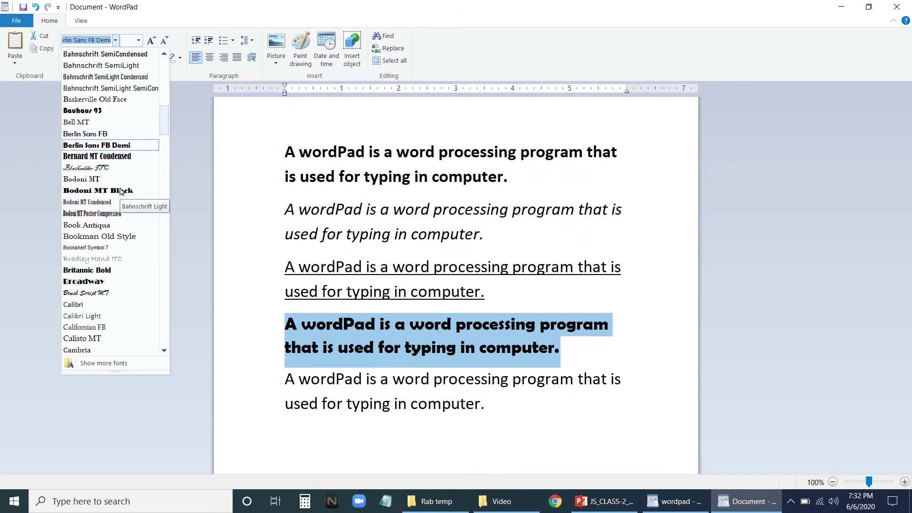
scroll(120, 192, "down", 3)
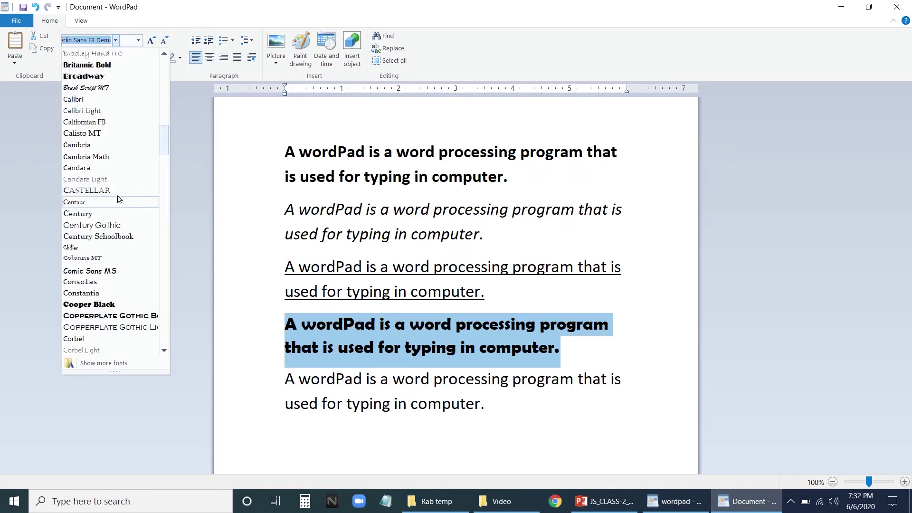
left_click(95, 309)
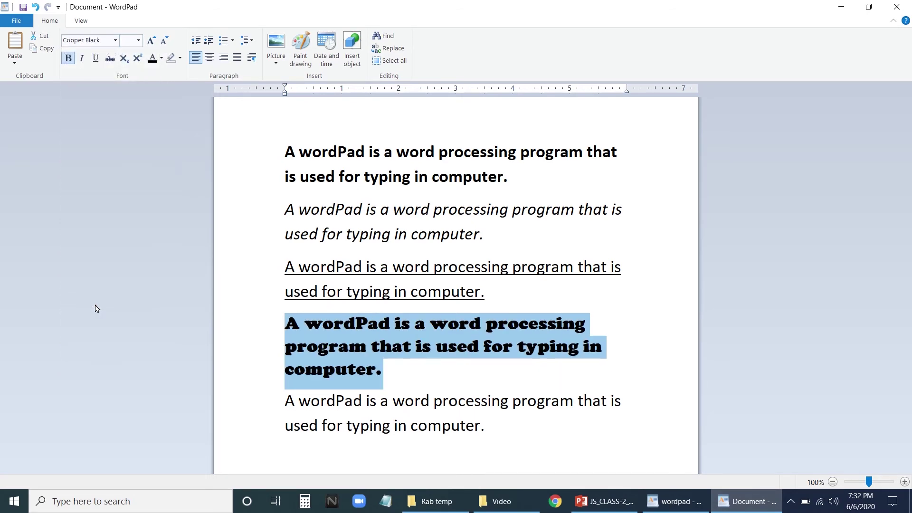
- Set the fourth paragraph's font to Cambria and deselect the text
left_click(116, 41)
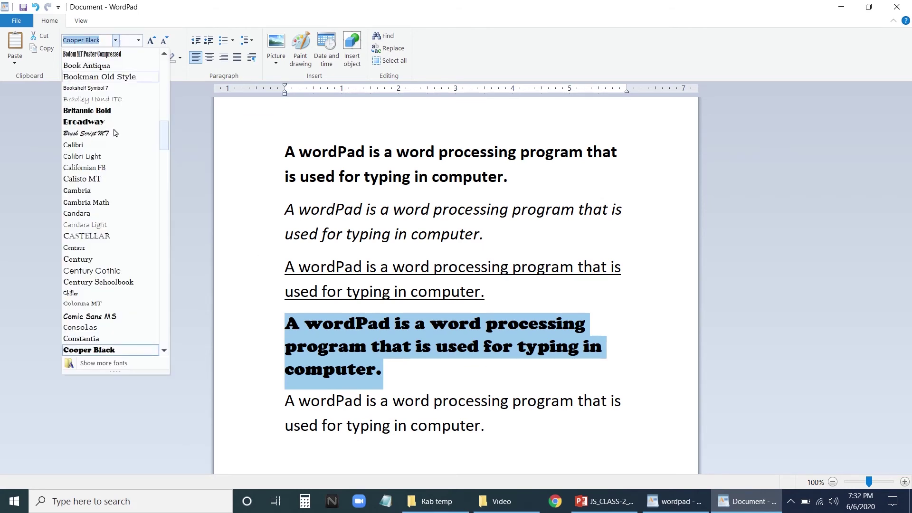
left_click(100, 190)
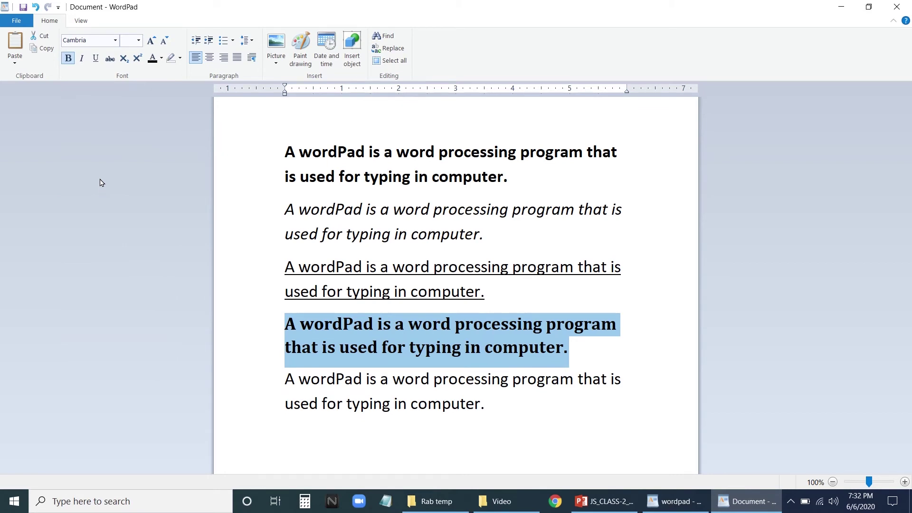
left_click(647, 347)
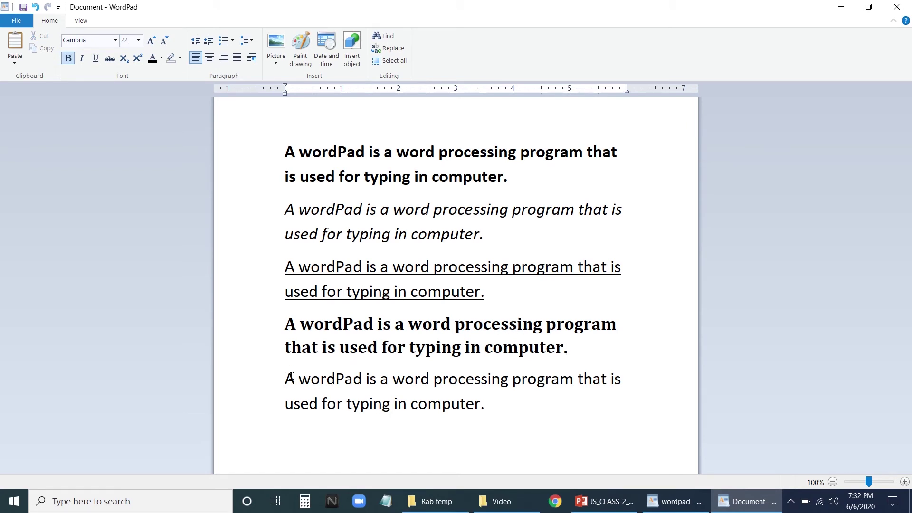
- Change the fifth paragraph's font size to 26, to 10 and finally to 72
left_click_drag(286, 378, 502, 403)
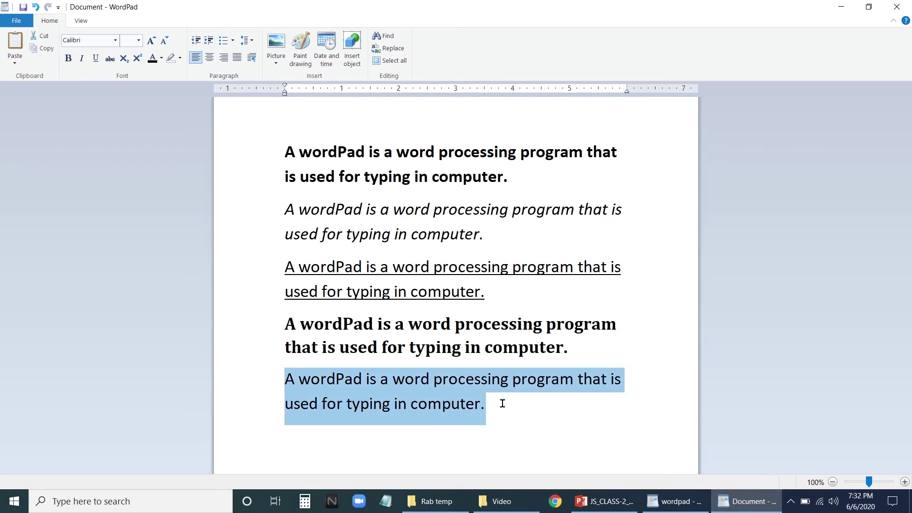
left_click(138, 41)
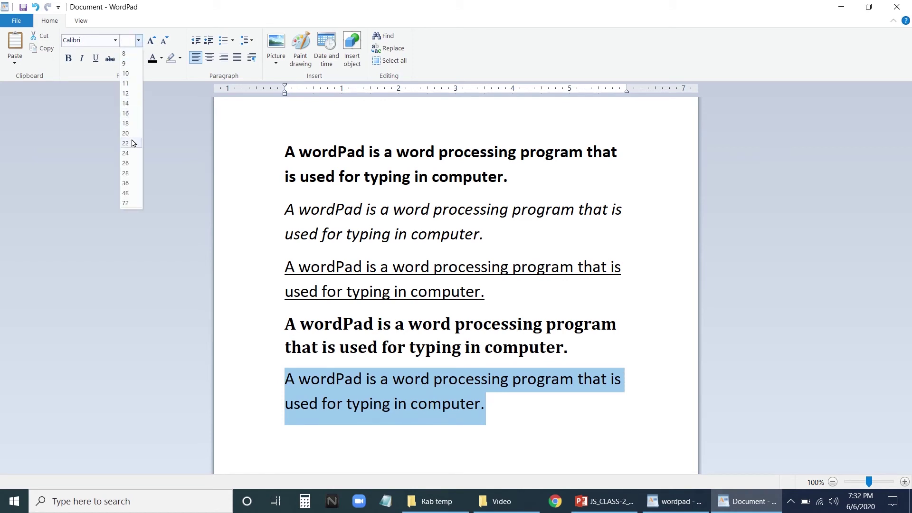
left_click(133, 164)
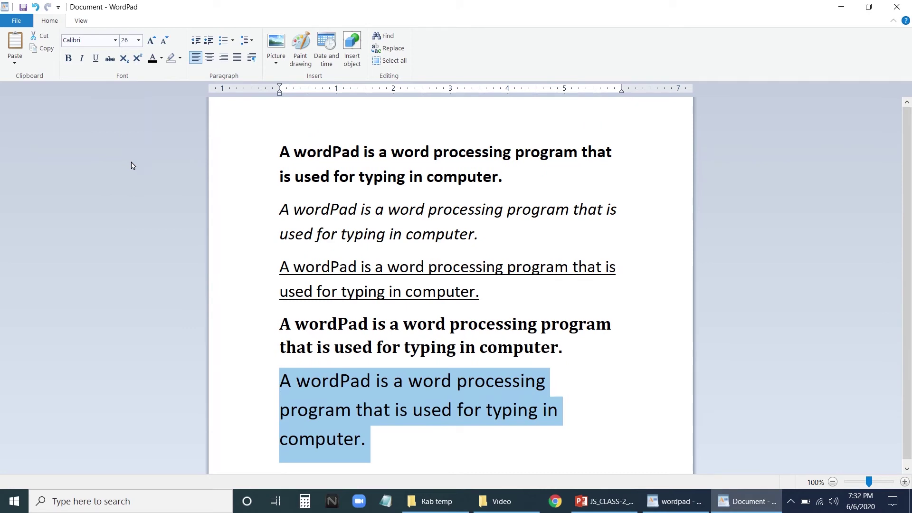
left_click(140, 41)
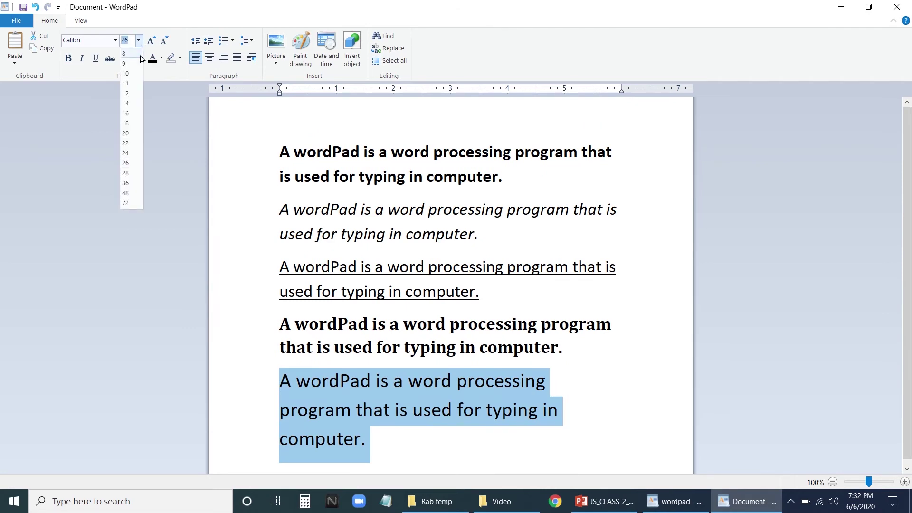
left_click(132, 78)
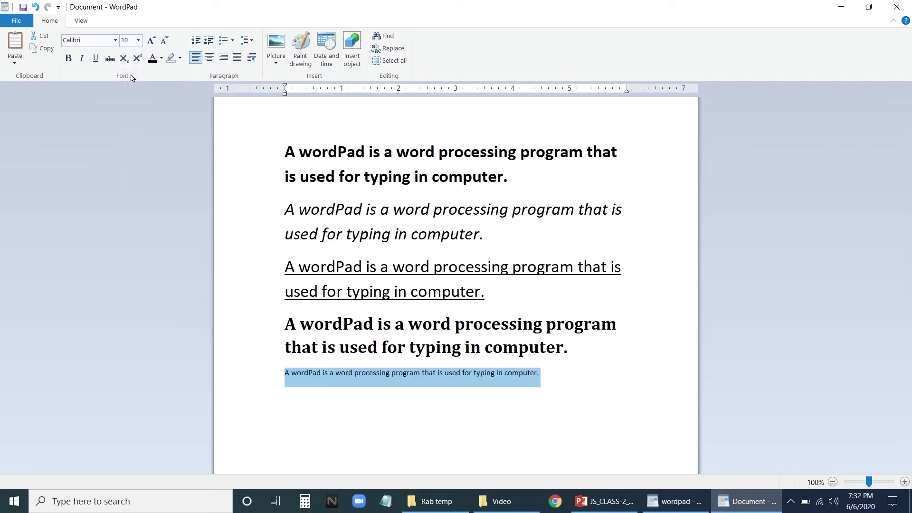
left_click(139, 40)
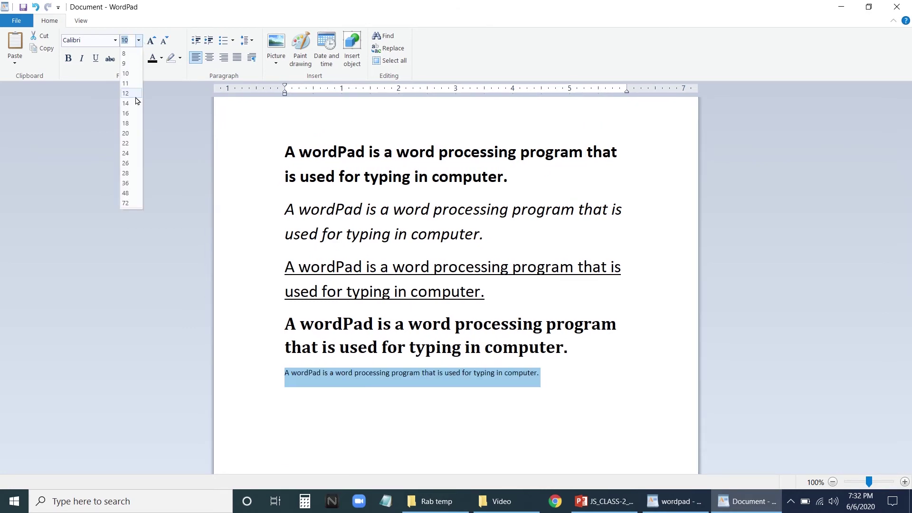
left_click(126, 203)
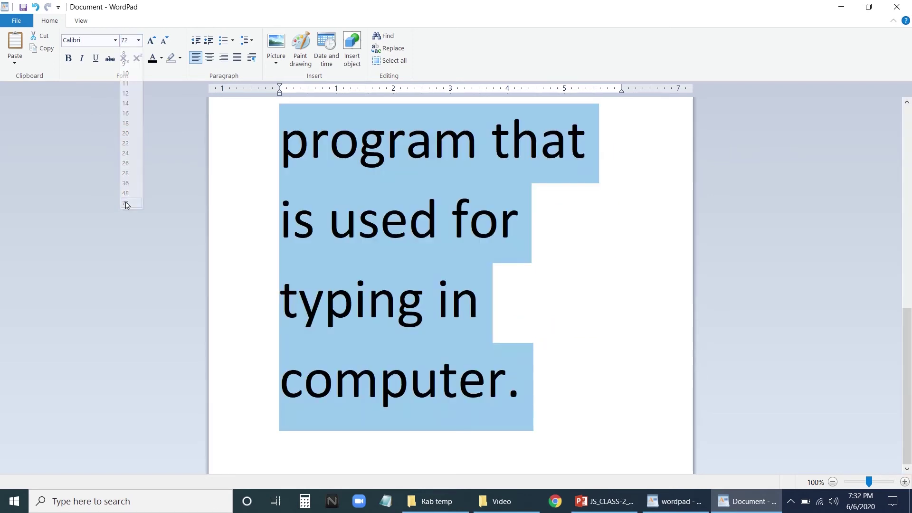
- Set the fifth paragraph's font size to 24 and deselect the text
left_click(139, 40)
left_click(125, 153)
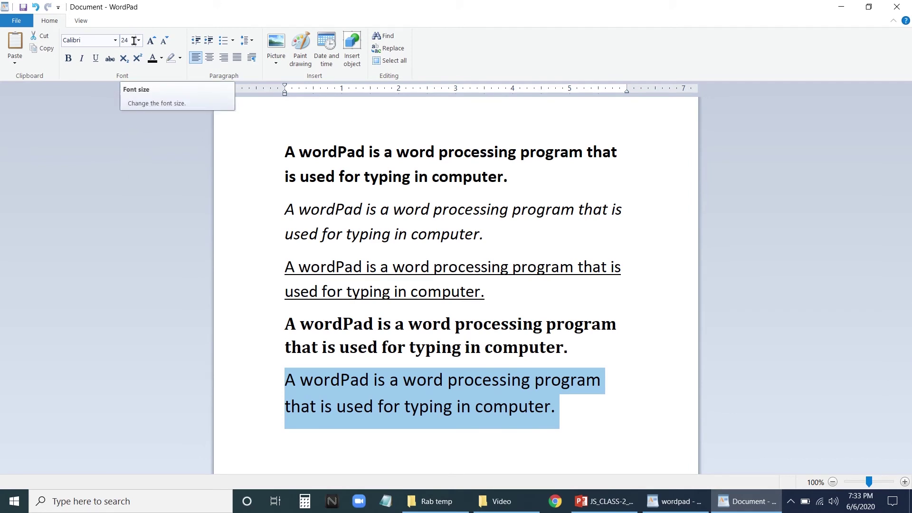
left_click(584, 417)
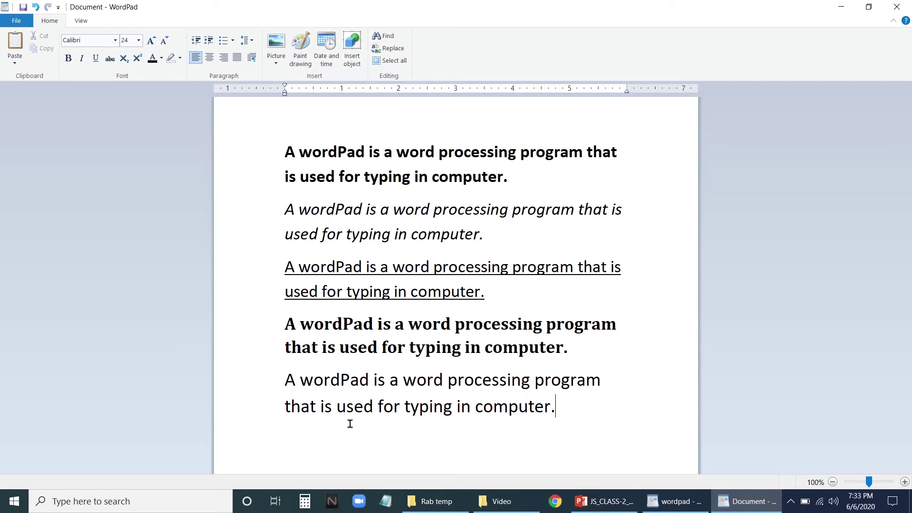
- Change the text color of the bold first paragraph to red and deselect it
left_click_drag(285, 151, 525, 171)
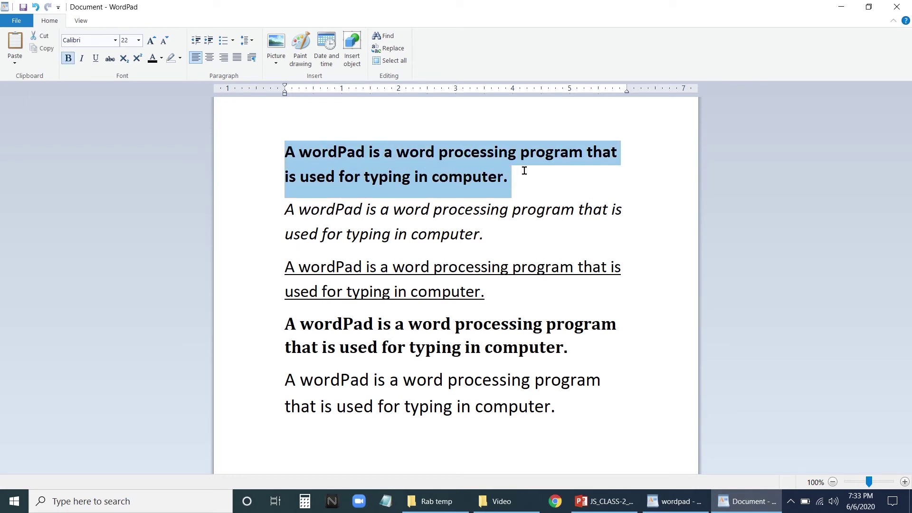
left_click(161, 59)
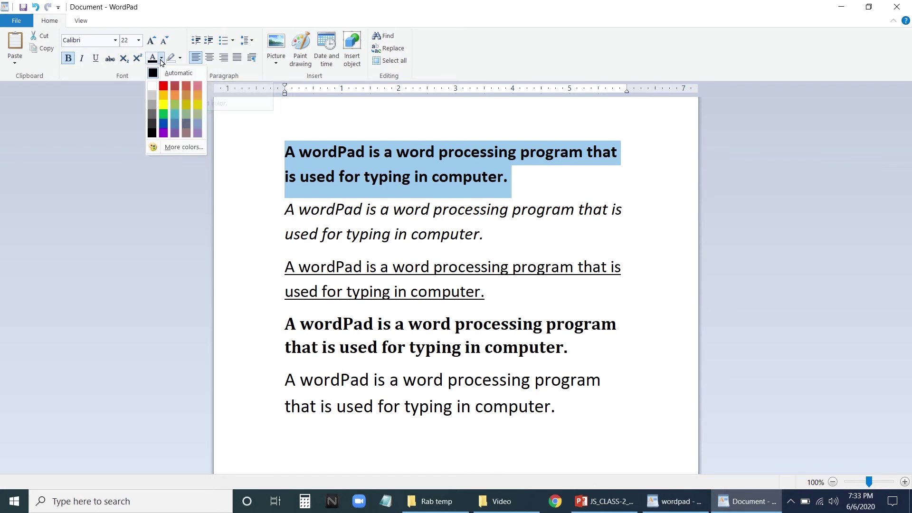
left_click(161, 86)
left_click(525, 238)
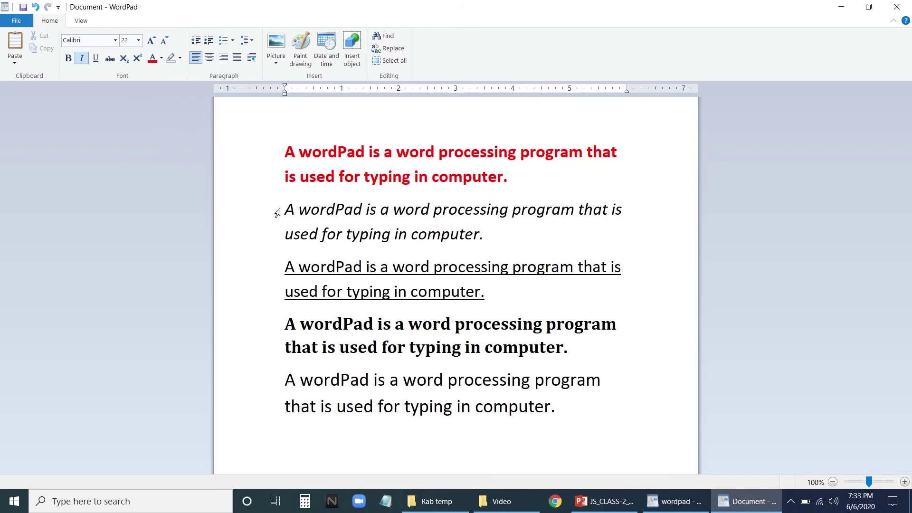
- Change the text color of the italic second paragraph to blue and deselect it
left_click_drag(285, 209, 492, 227)
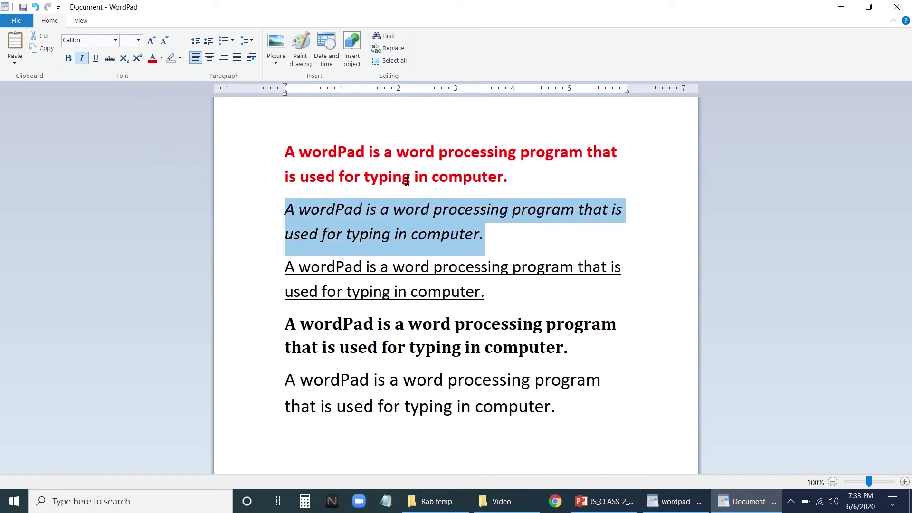
left_click(161, 58)
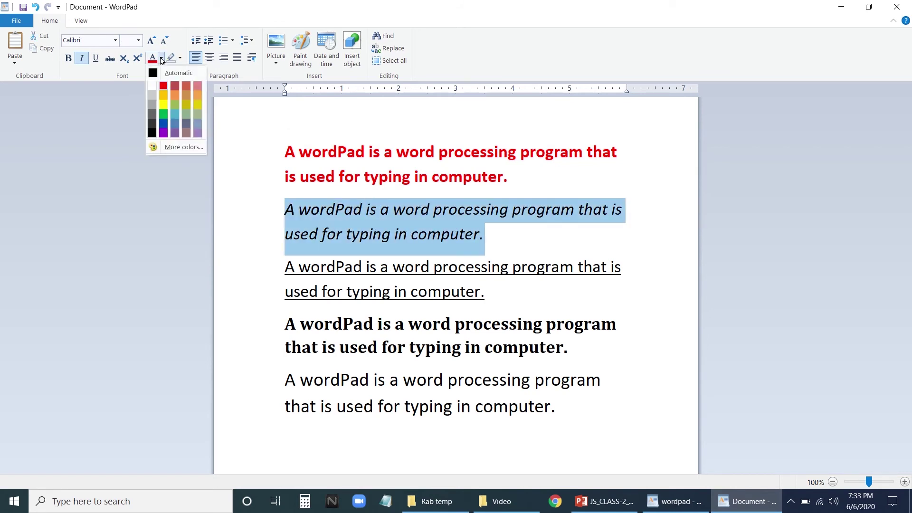
left_click(163, 125)
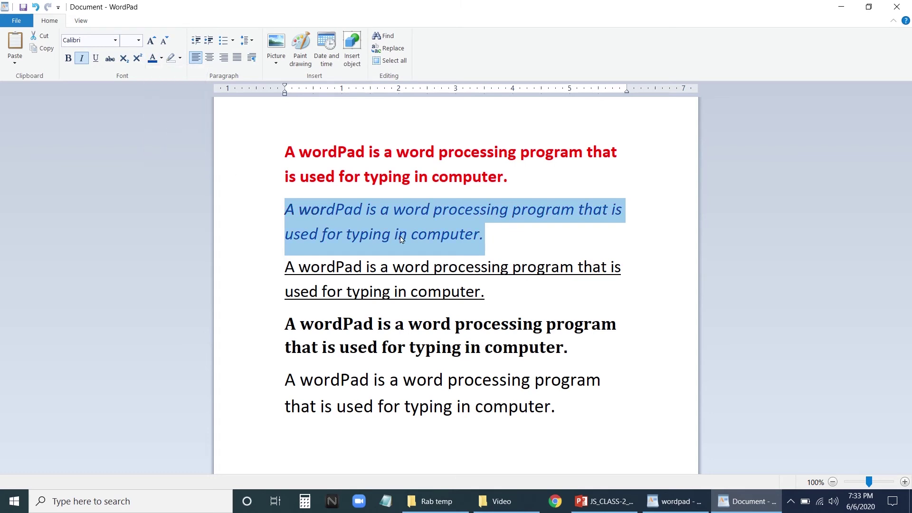
left_click(511, 239)
- Change the text color of the underlined third paragraph to green and deselect it
left_click_drag(287, 269, 491, 289)
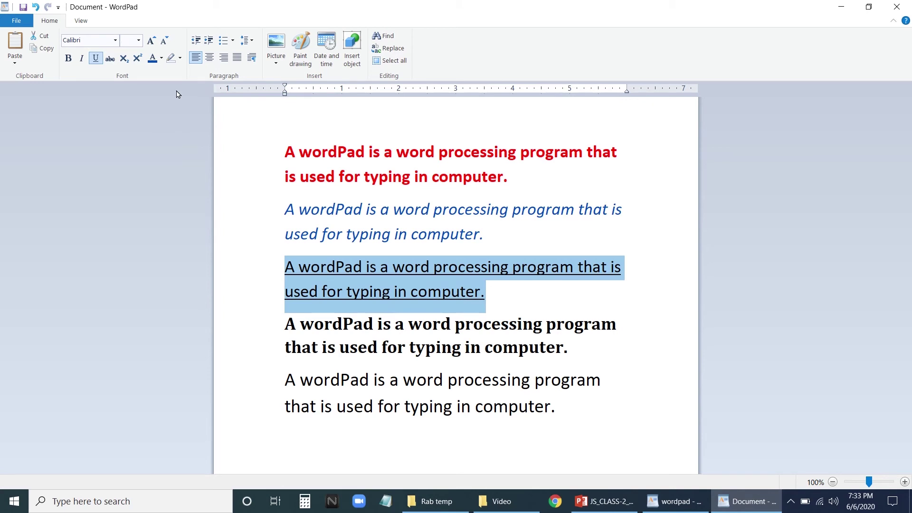
left_click(161, 58)
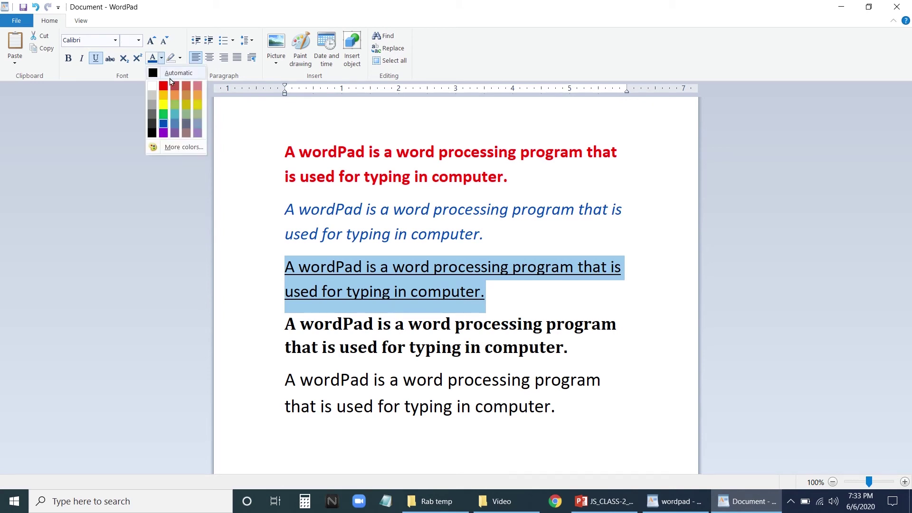
left_click(164, 114)
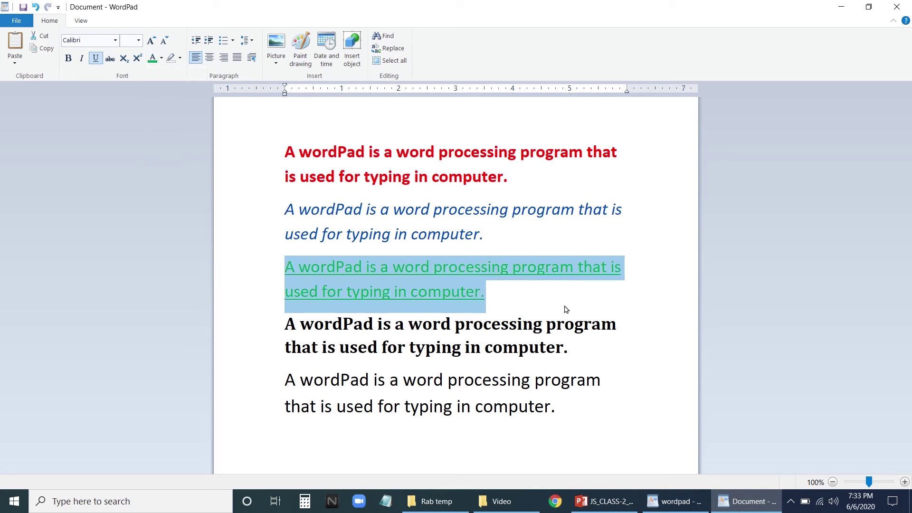
left_click(613, 303)
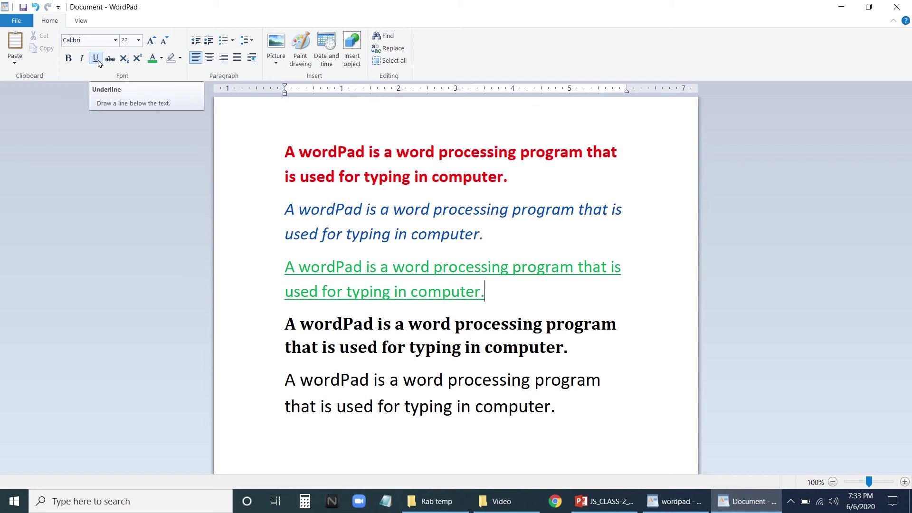
left_click(116, 41)
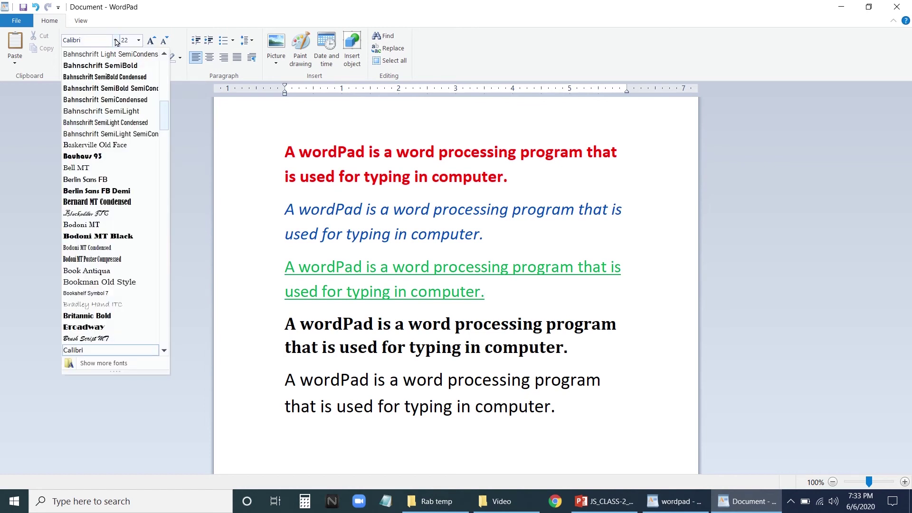
left_click(140, 41)
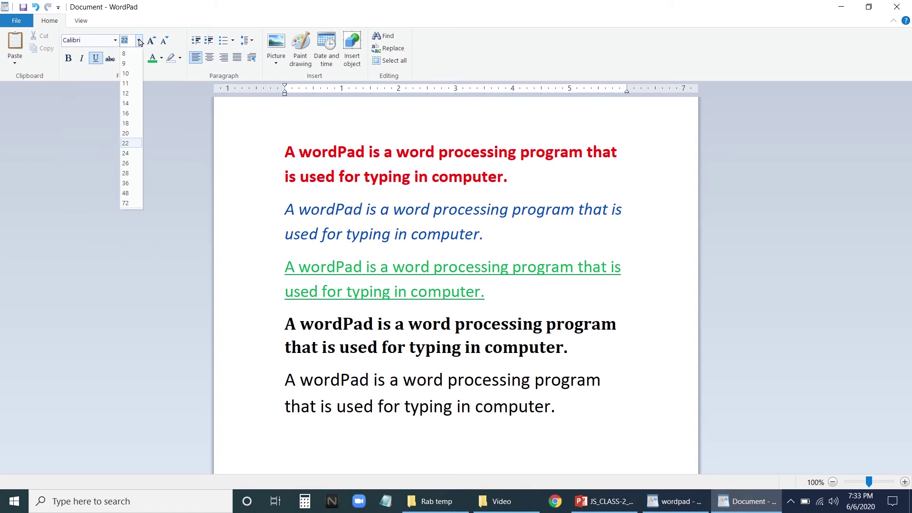
left_click(162, 59)
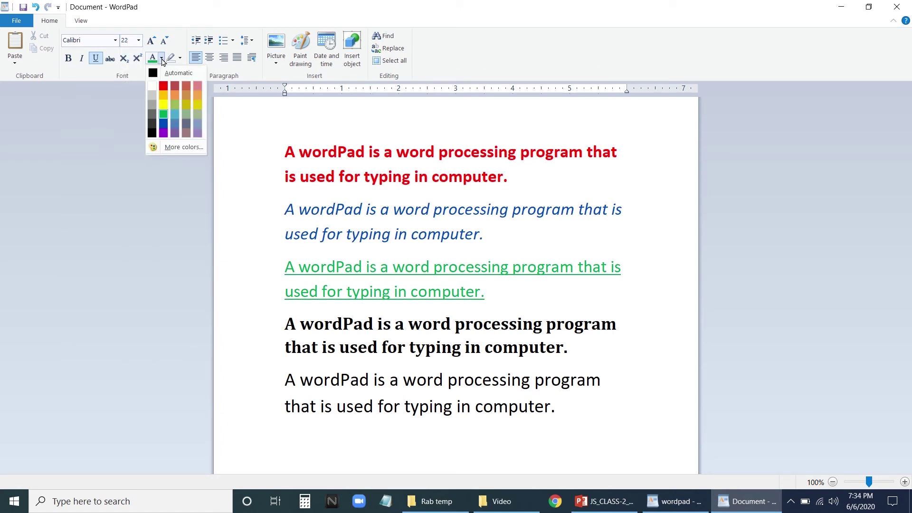
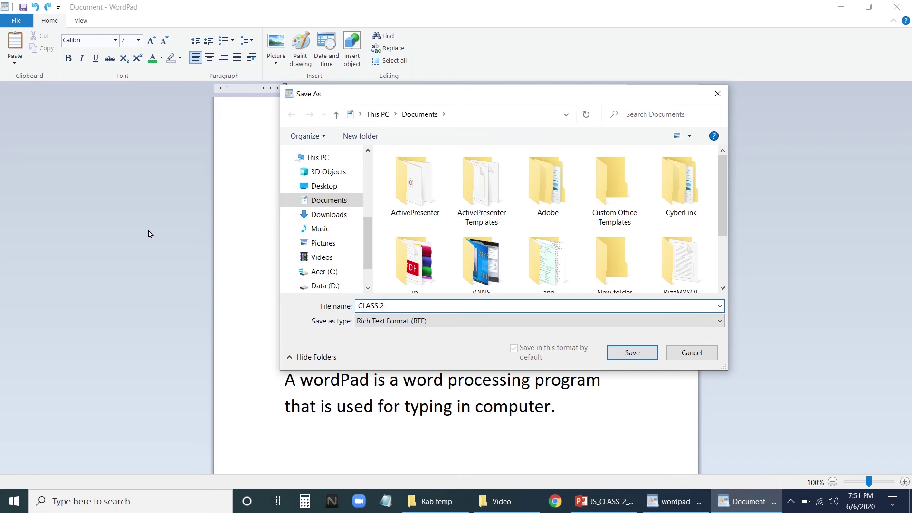
- Save the document as CLASS 2 WORDPAD in the Documents folder in Rich Text Format and close its window
type("WORD PAD")
left_click(634, 354)
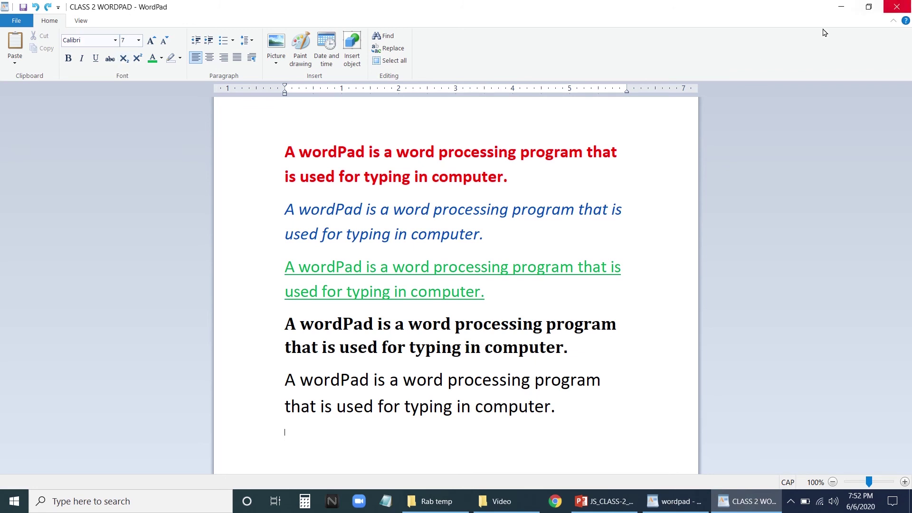
left_click(896, 6)
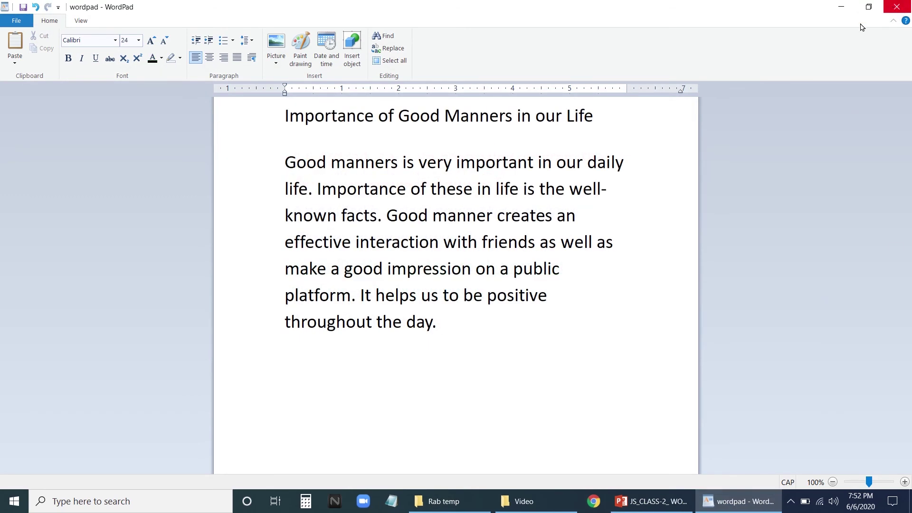
- Open the CLASS 2 WORDPAD file from the Documents folder, discarding the changes to the currently open wordpad document
left_click(16, 21)
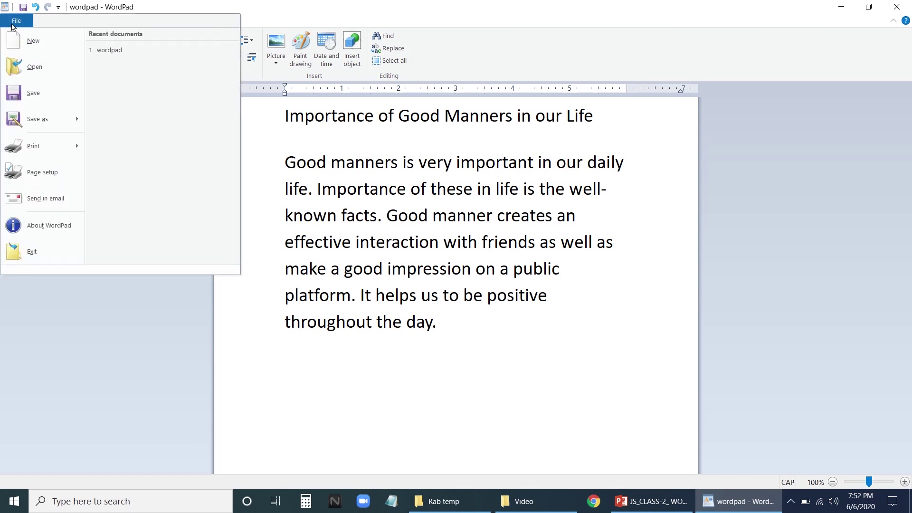
left_click(33, 67)
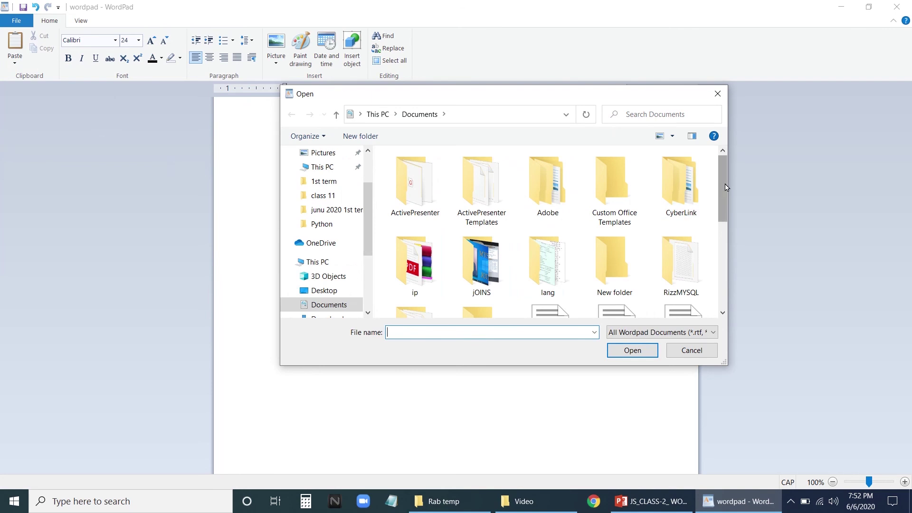
left_click_drag(725, 190, 743, 228)
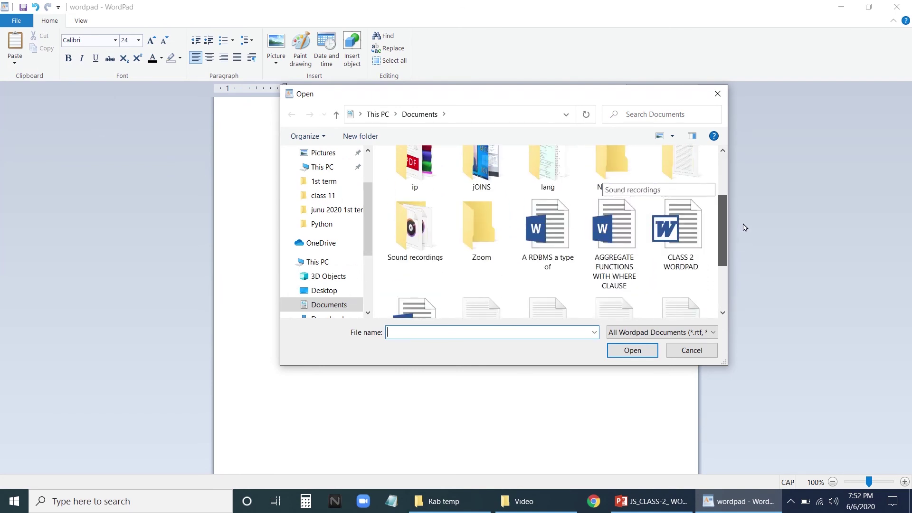
left_click(690, 220)
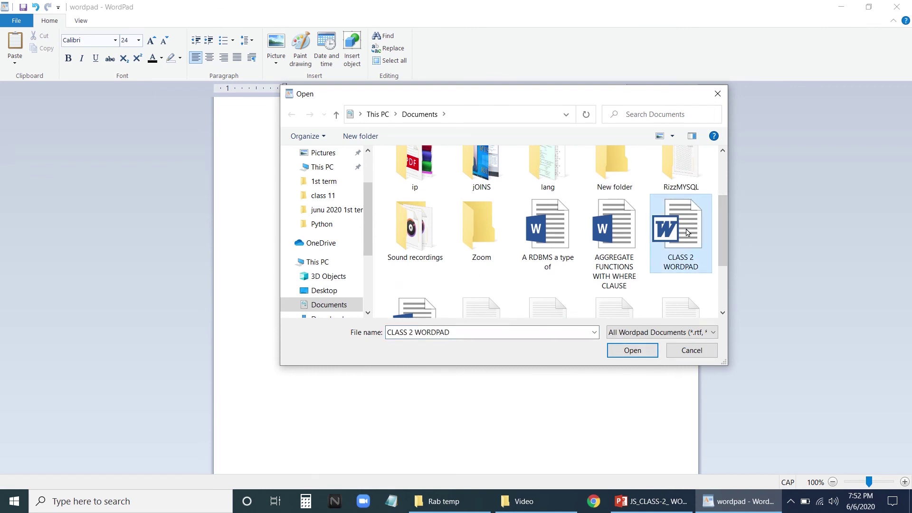
left_click(633, 354)
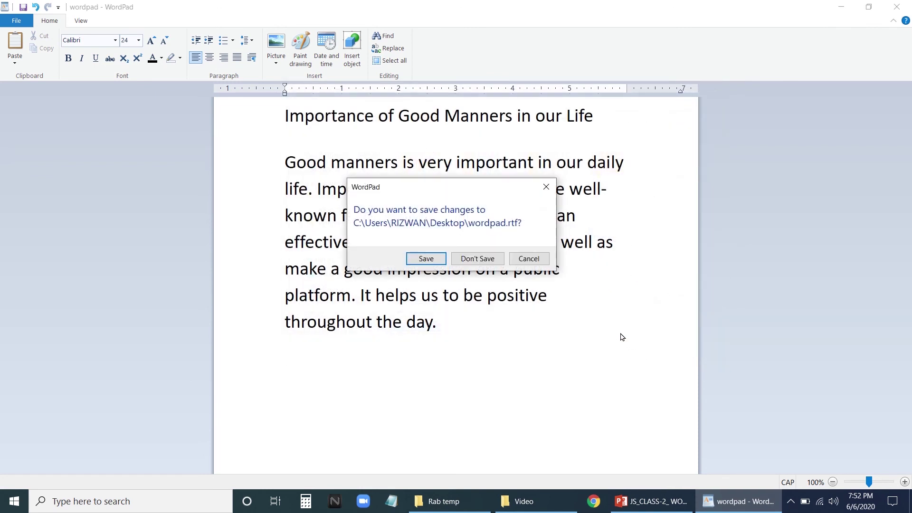
left_click(469, 259)
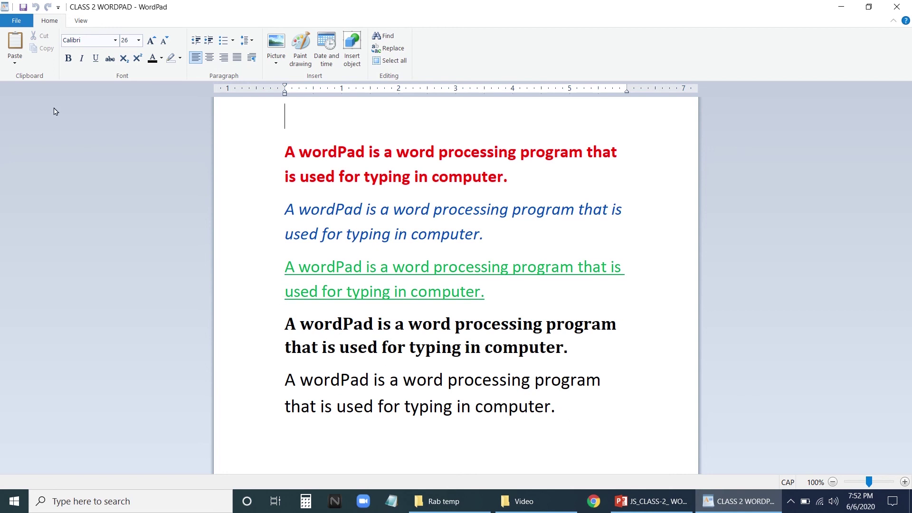
- Exit WordPad, closing the CLASS 2 WORDPAD document
left_click(12, 23)
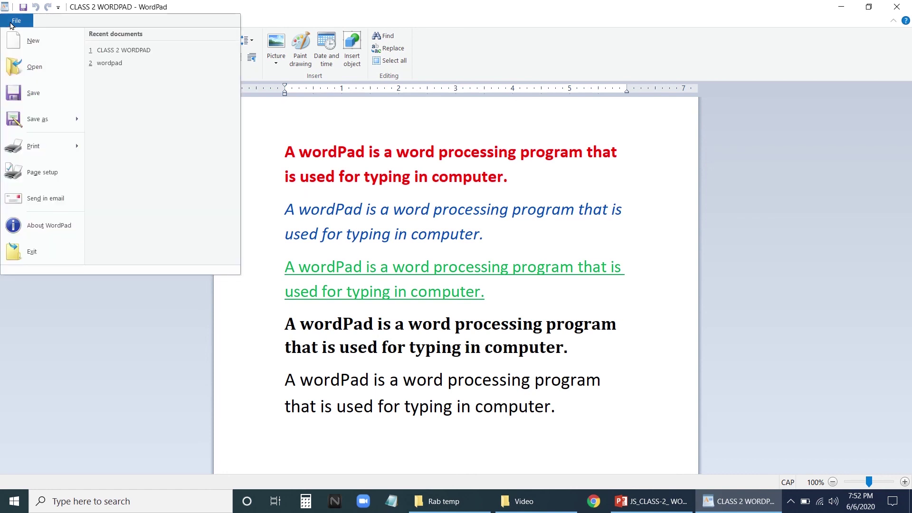
left_click(33, 256)
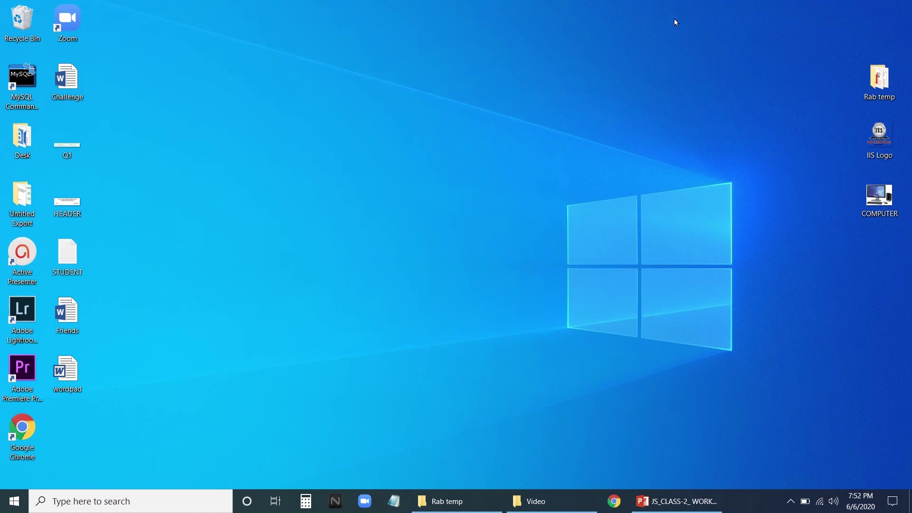